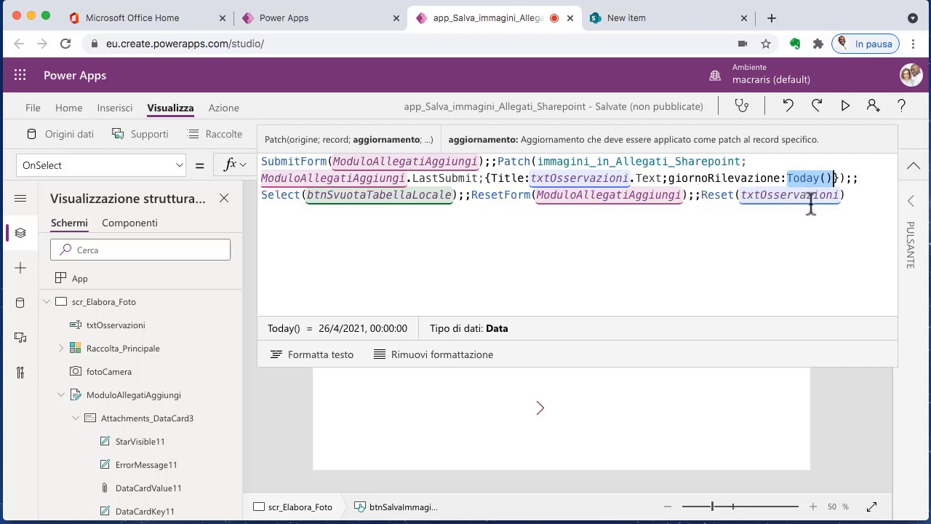
Preview the app, save the captured photos with the observation "Pronti", and return to editing
drag(698, 365, 686, 170)
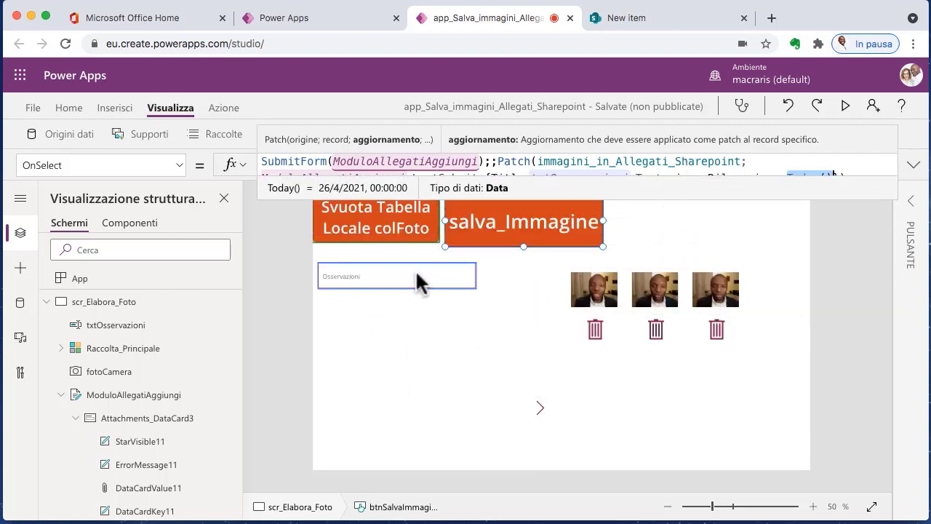
drag(545, 199, 564, 161)
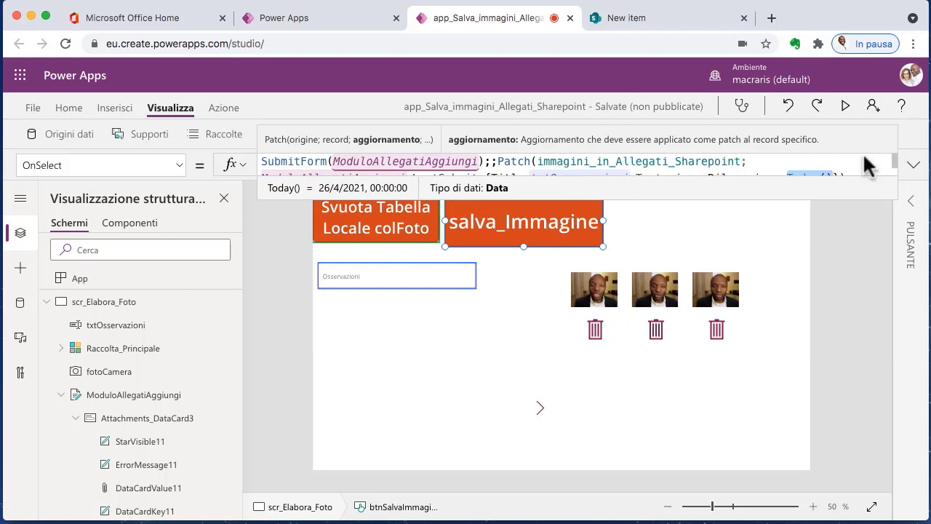
click(846, 107)
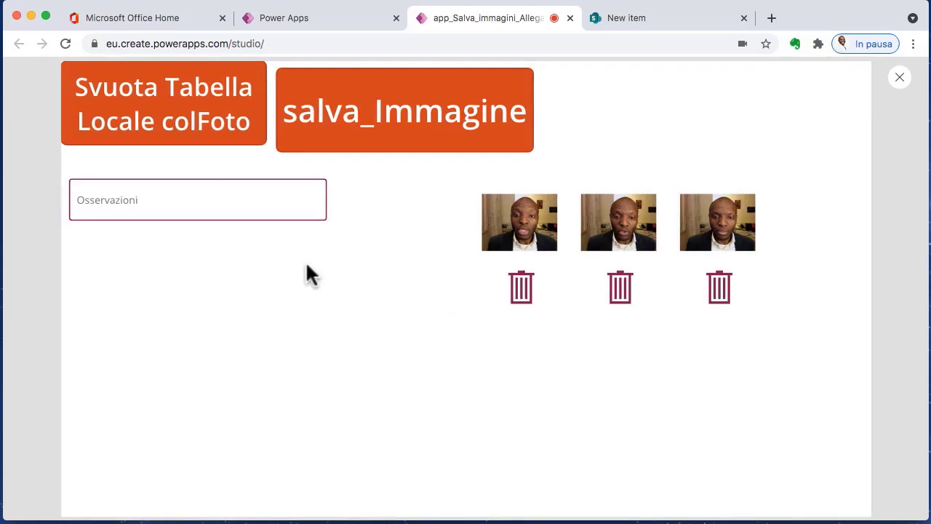
click(223, 195)
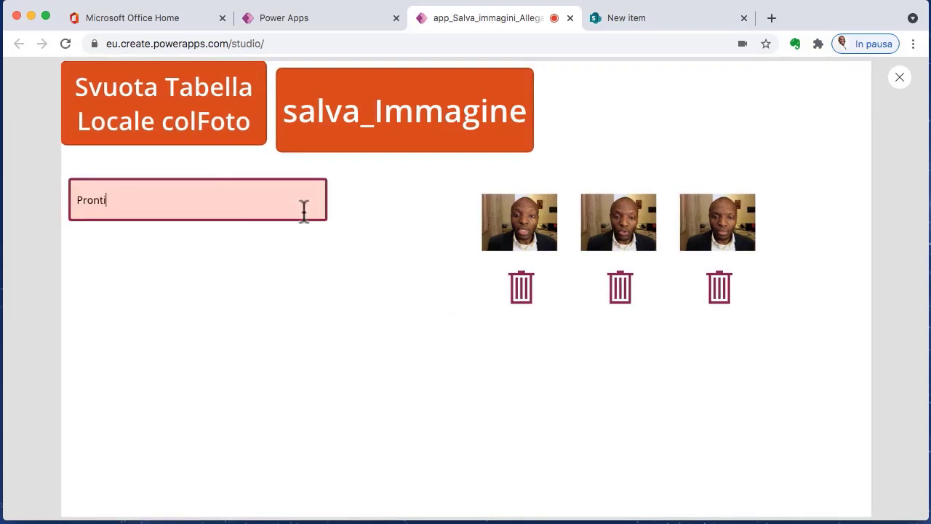
click(415, 130)
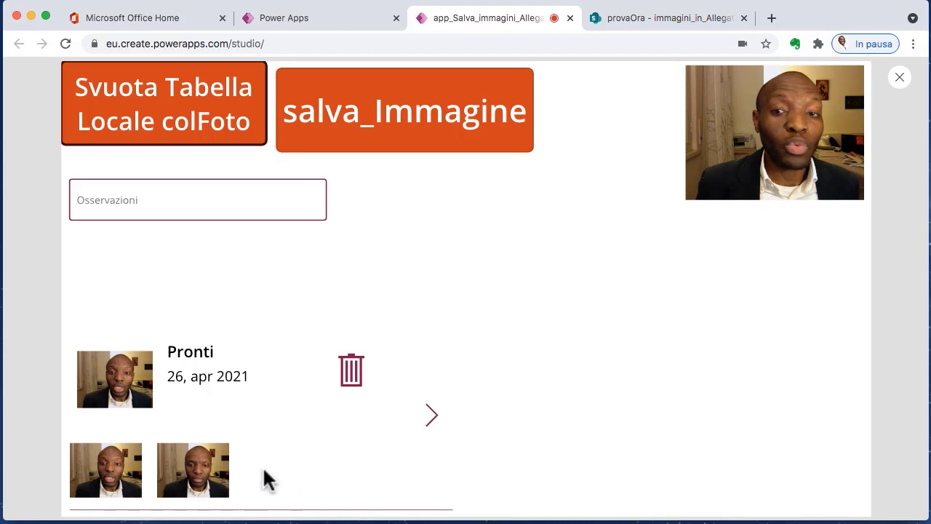
click(899, 77)
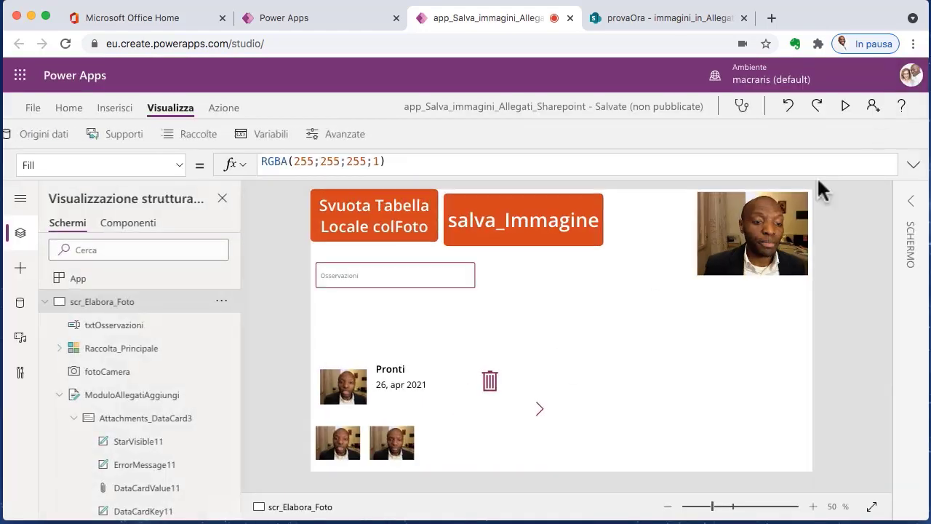
Check the Items formula of Raccolta_Secondaria, and review the Pronti item's attachments in the immagini_in_Allegati_Sharepoint list
click(443, 439)
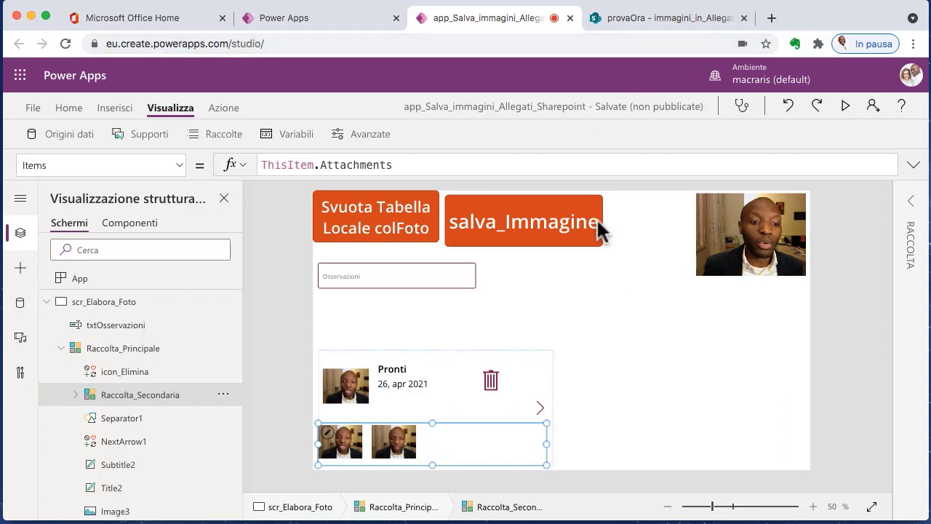
click(644, 19)
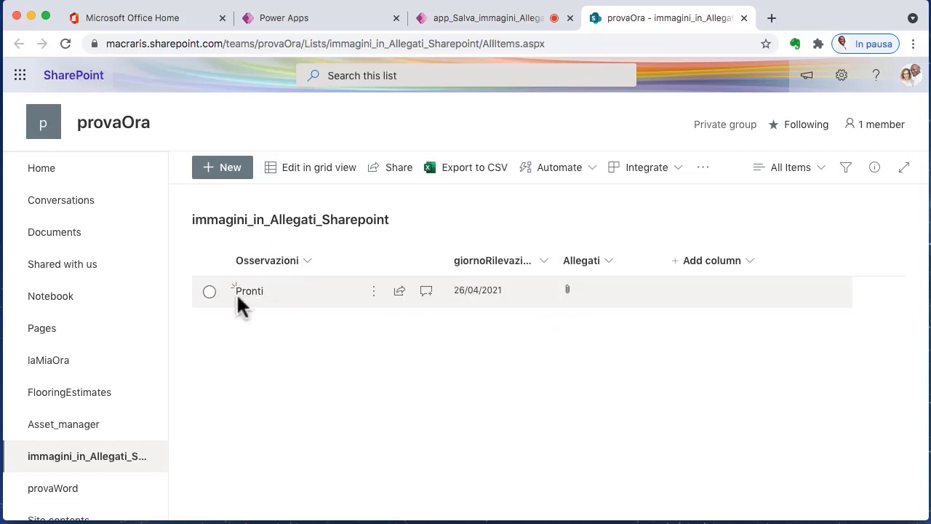
click(211, 292)
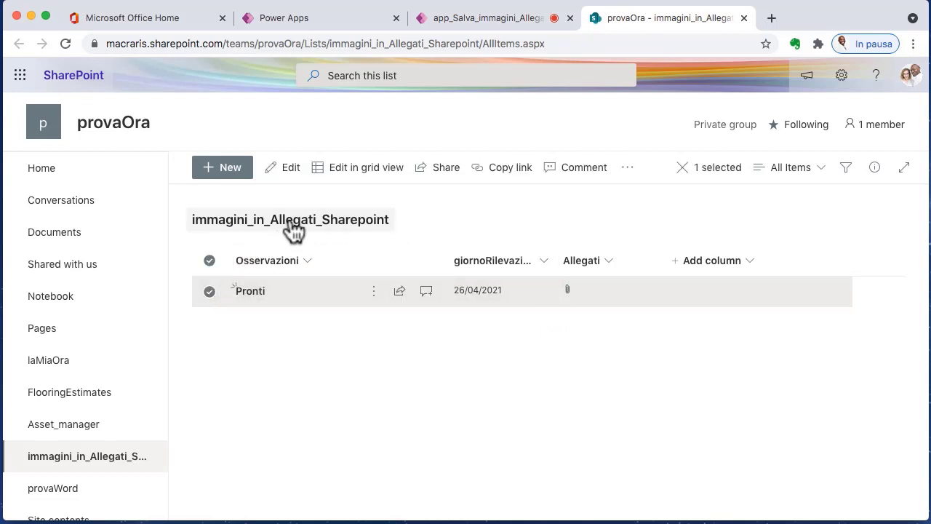
click(247, 292)
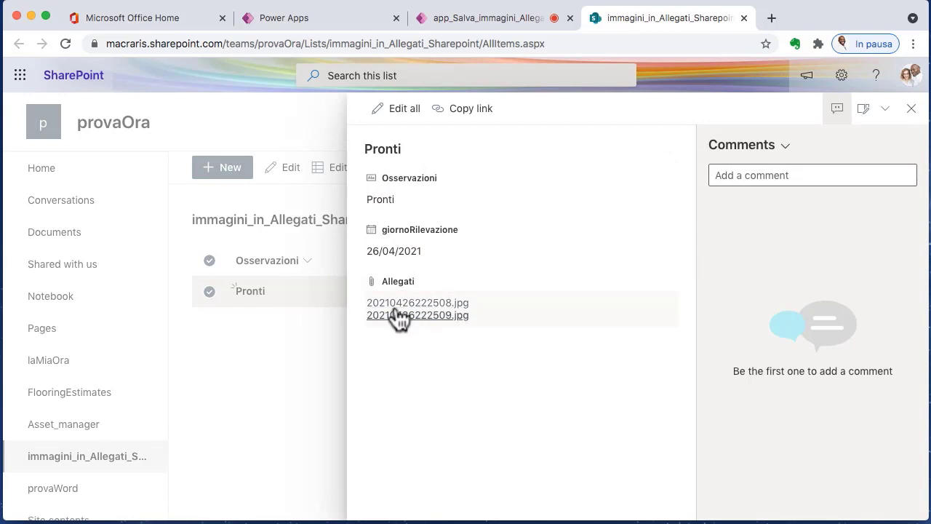
click(911, 108)
Compare the Pronti entry in the app's gallery with the attachments stored on its SharePoint list item
click(513, 19)
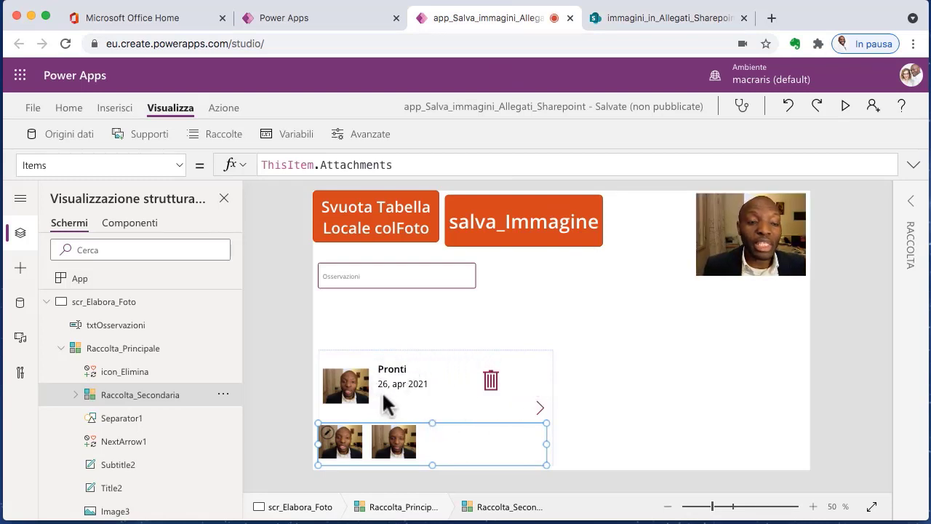
click(647, 19)
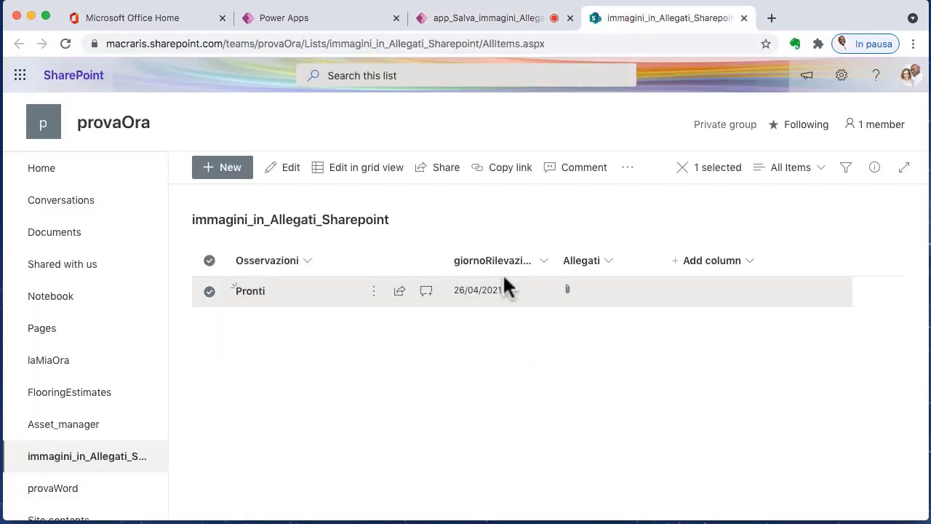
click(246, 292)
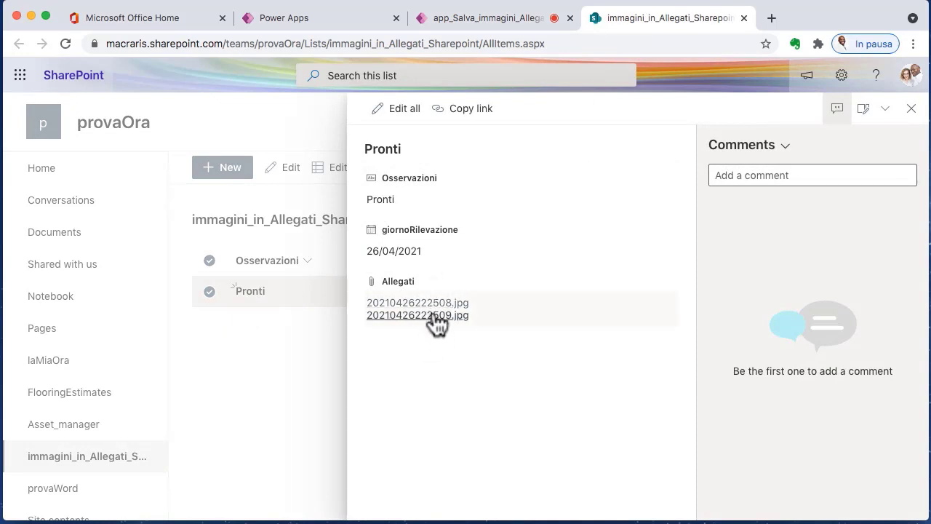
click(484, 19)
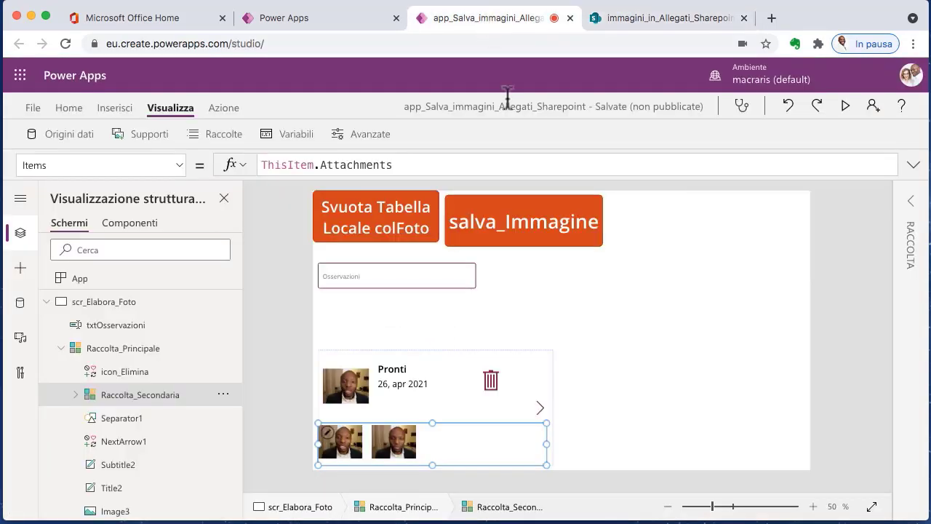
Examine the Items source of Raccolta_Principale and compare it with the SharePoint list it refers to
click(545, 391)
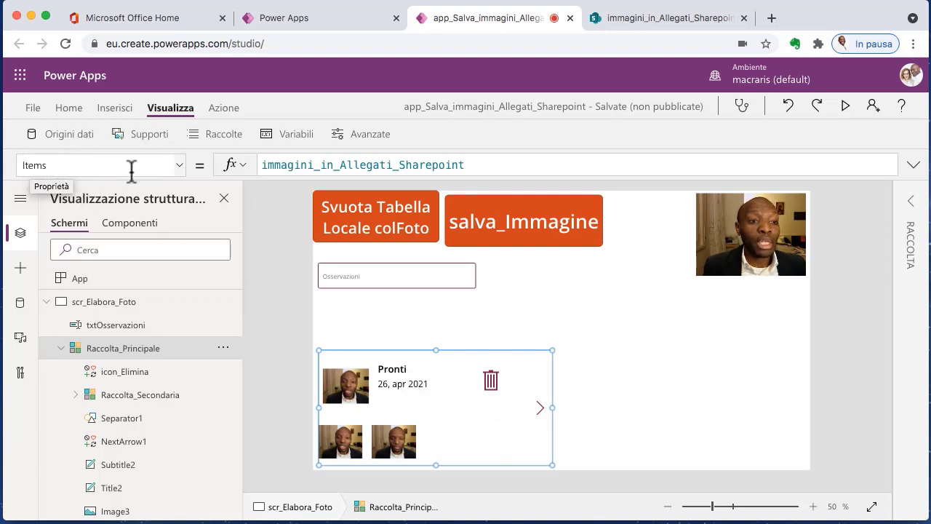
click(659, 21)
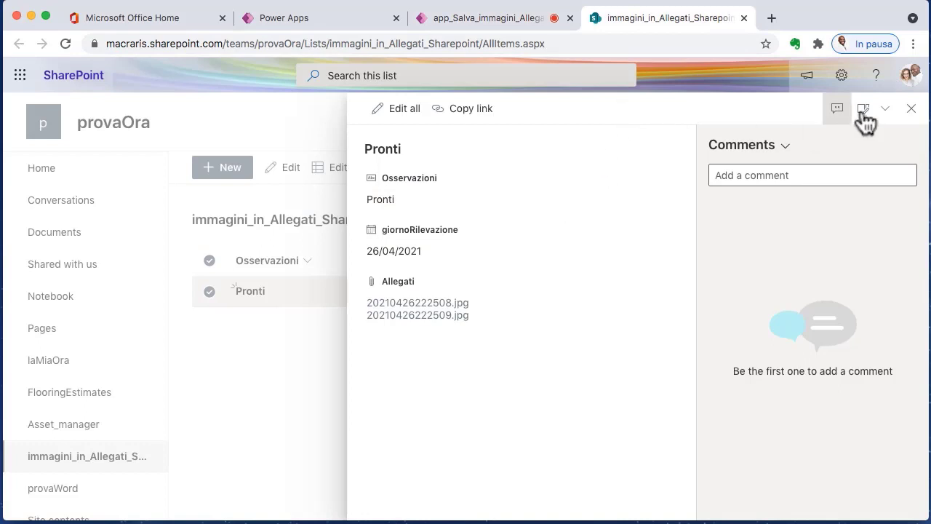
click(911, 108)
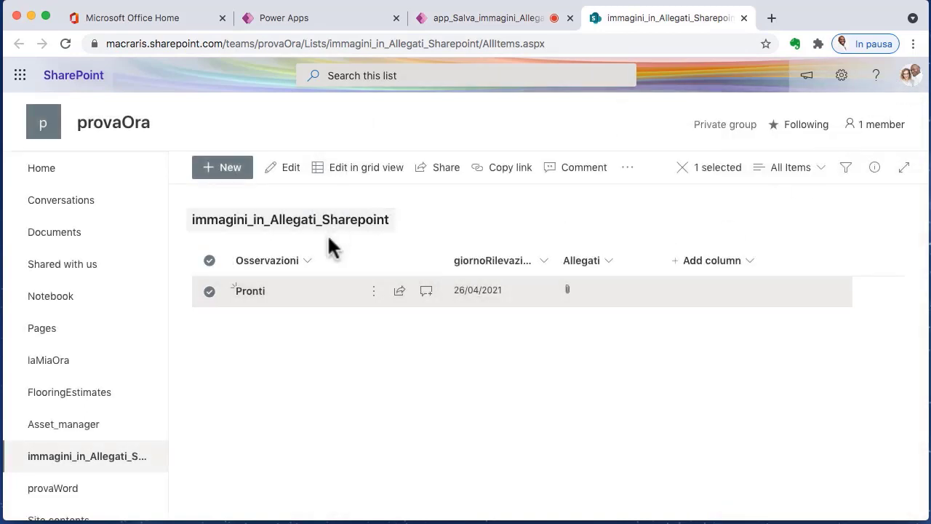
click(486, 18)
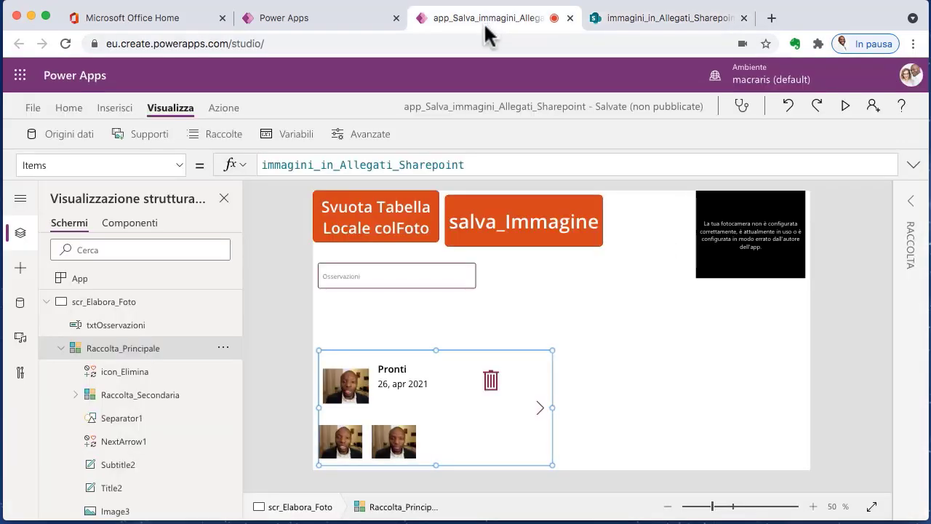
Inspect the formulas behind the image, date and title controls in Raccolta_Principale
click(347, 389)
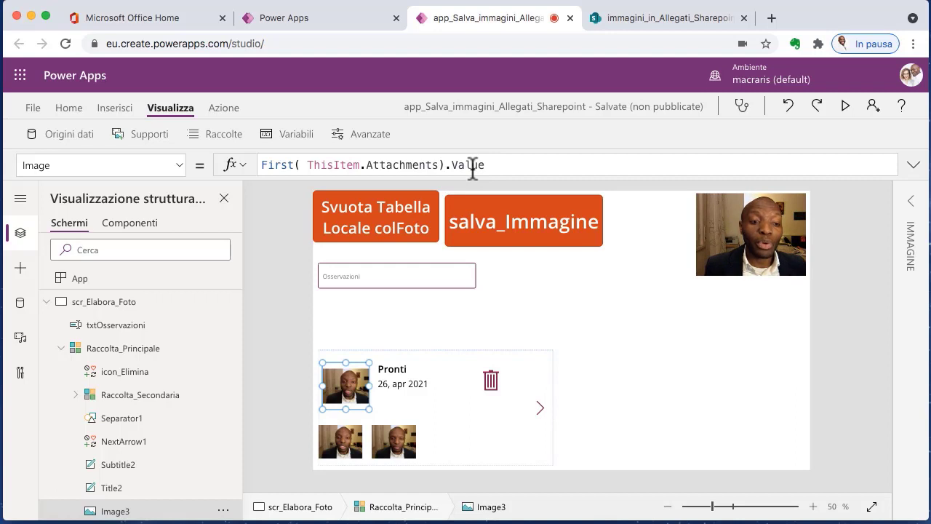
click(408, 384)
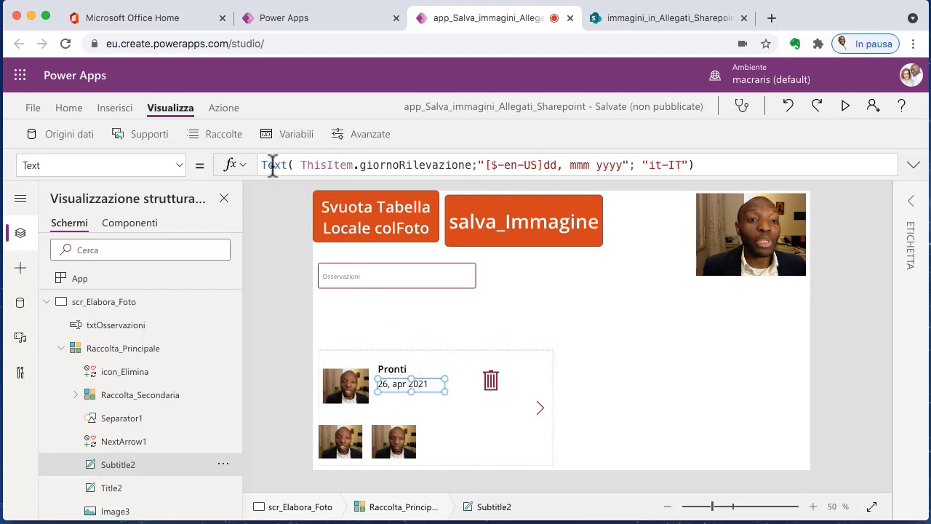
click(392, 367)
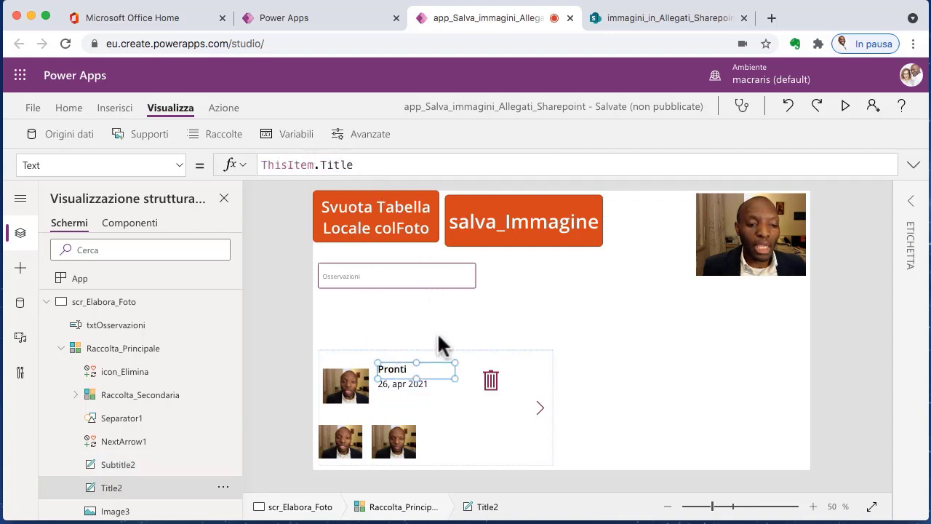
Insert a nested vertical gallery into Raccolta_Principale and delete it
click(482, 435)
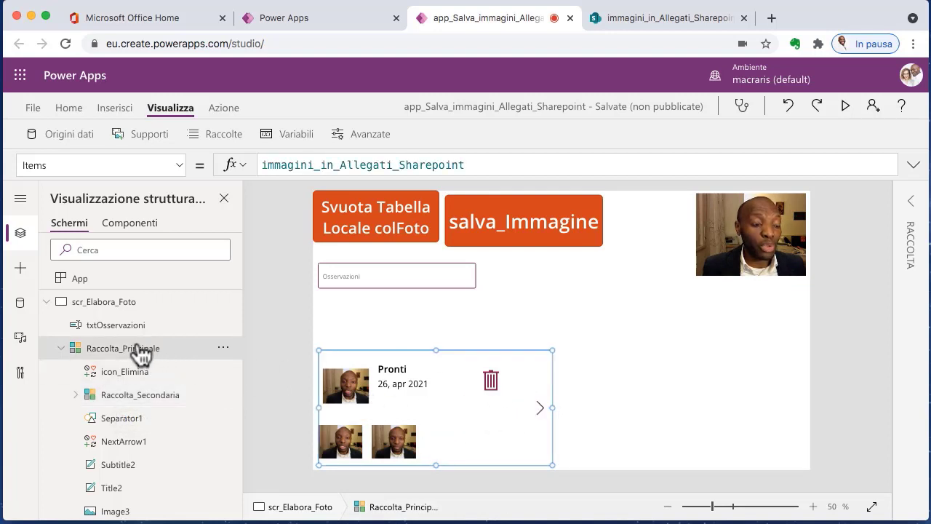
click(20, 271)
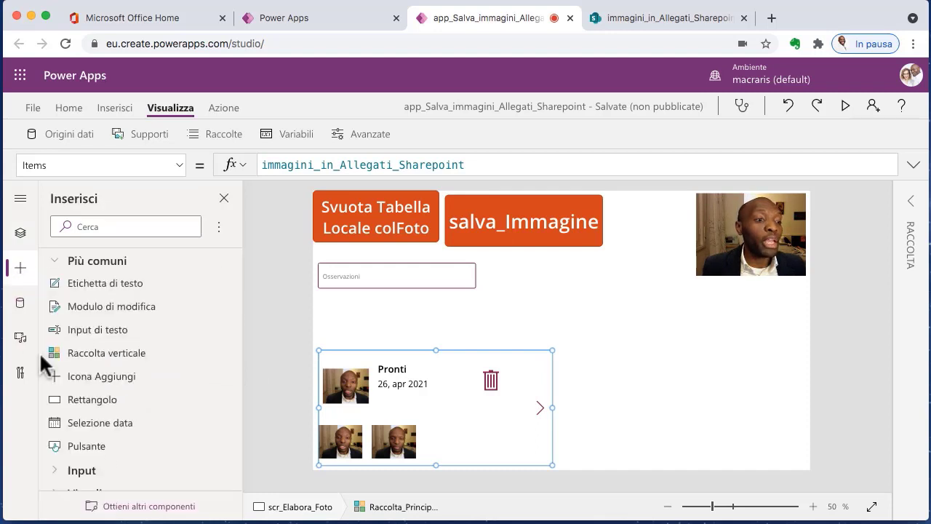
click(107, 353)
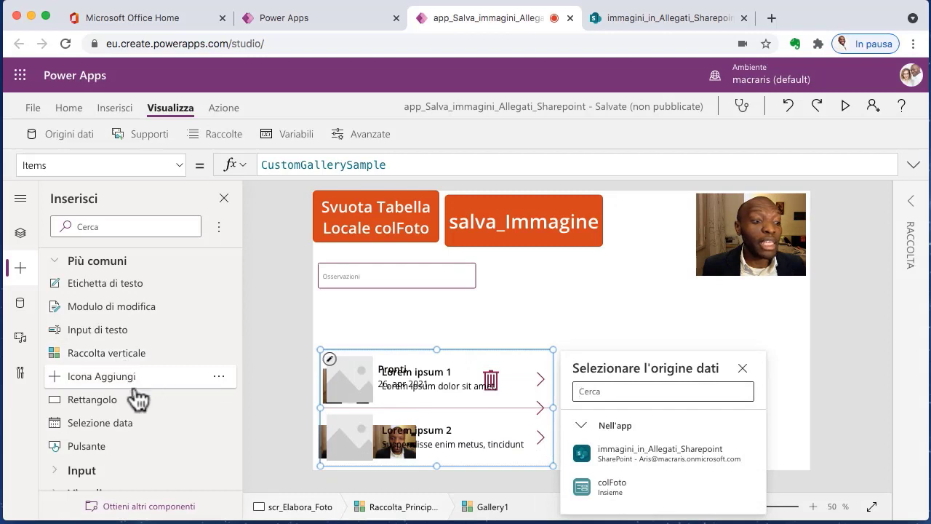
click(20, 234)
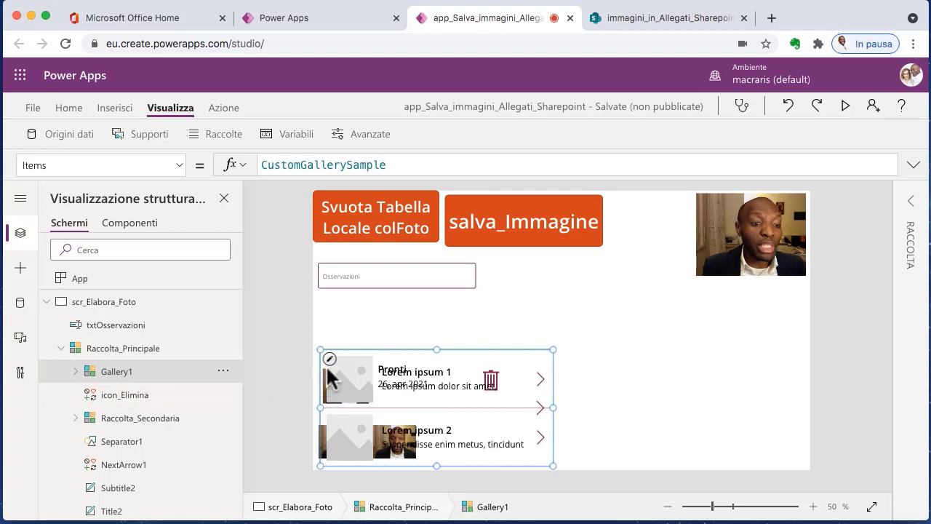
click(224, 371)
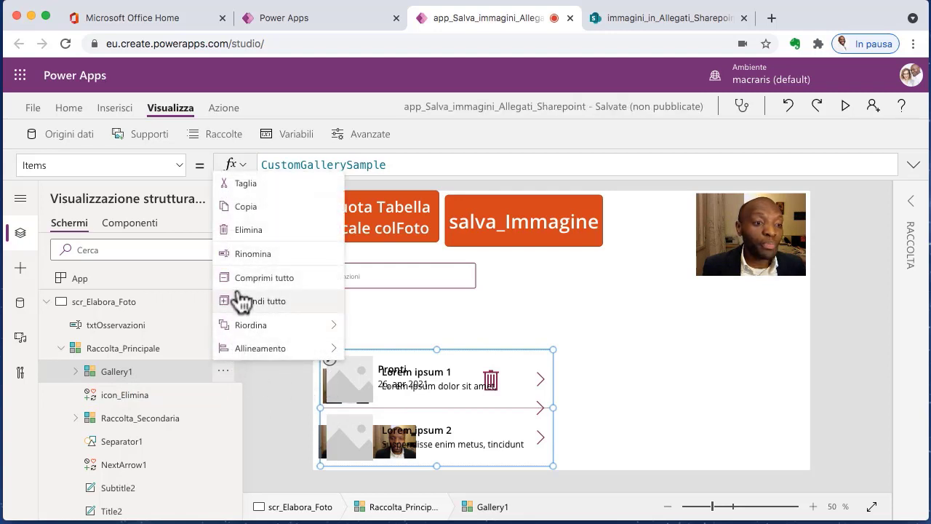
click(246, 229)
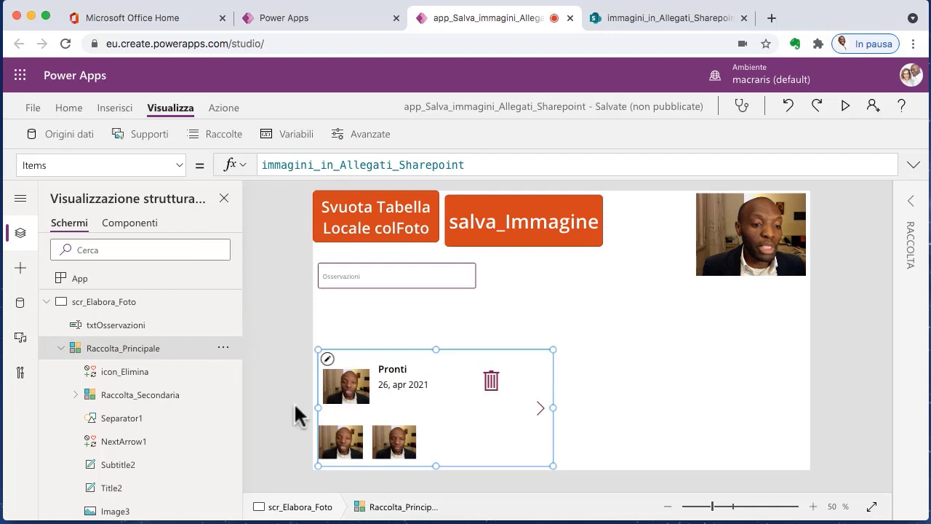
Reduce the height of Raccolta_Secondaria slightly from its upper edge and check the Image formula of its thumbnail
click(459, 443)
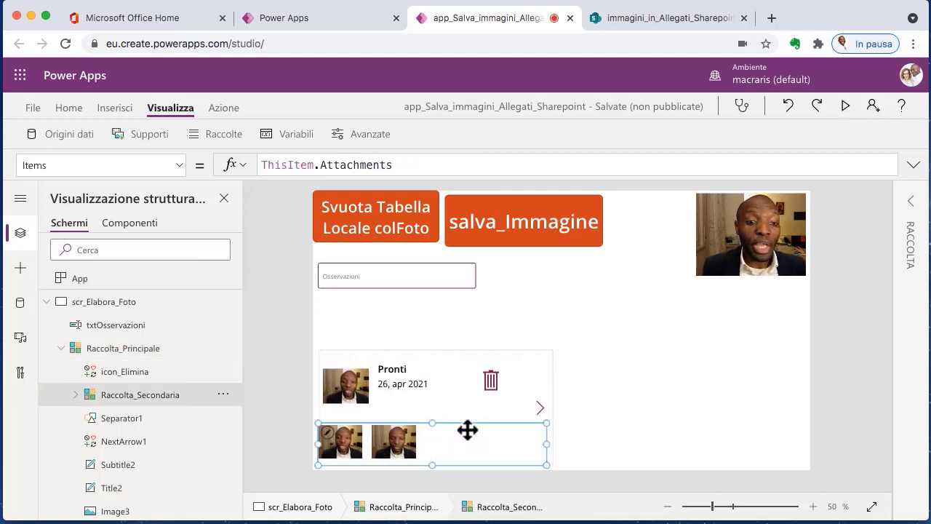
mouse_move(433, 422)
mouse_down()
mouse_move(432, 395)
mouse_move(430, 429)
mouse_up()
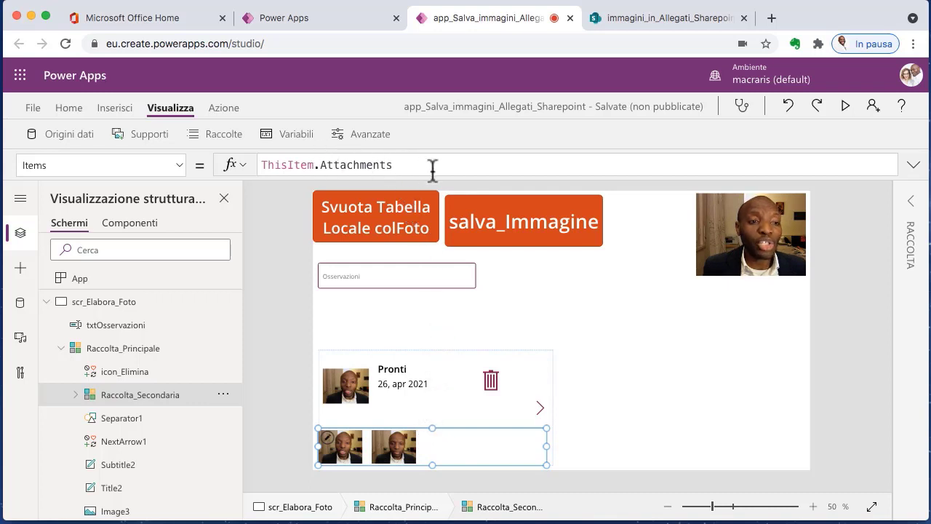
click(352, 457)
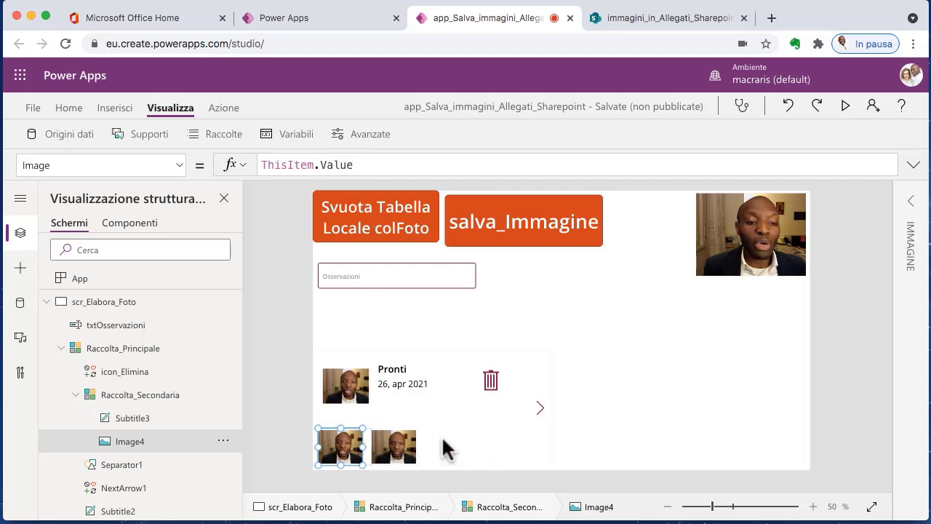
Inspect the OnSelect and Visible formulas of icon_Elimina
click(492, 379)
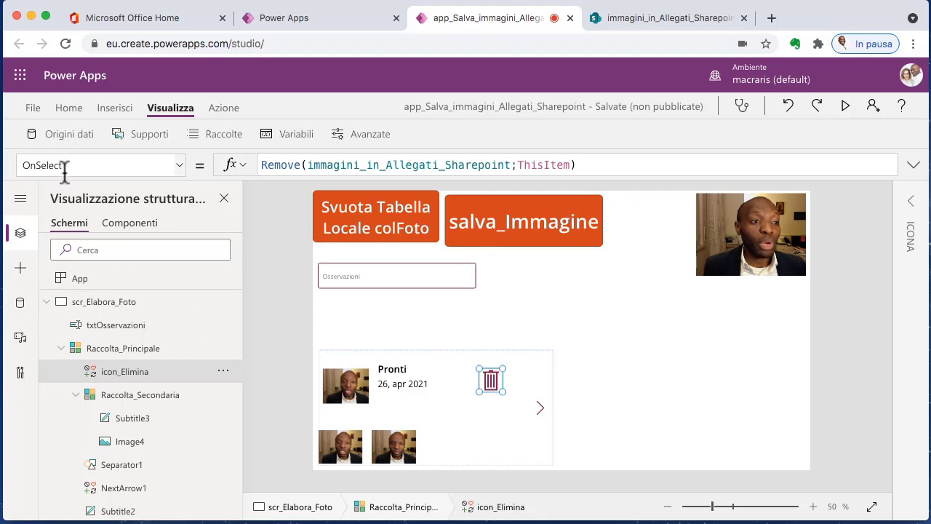
drag(66, 164, 9, 159)
text(v)
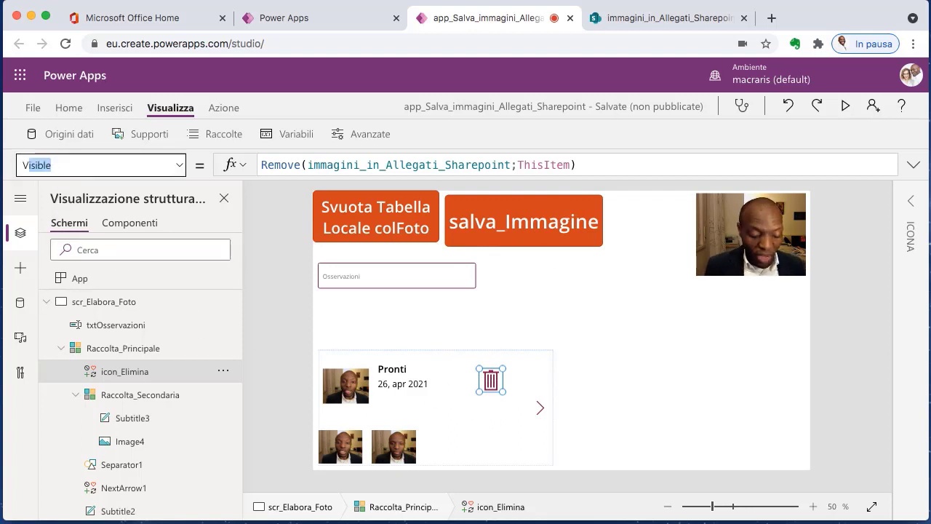
key(Return)
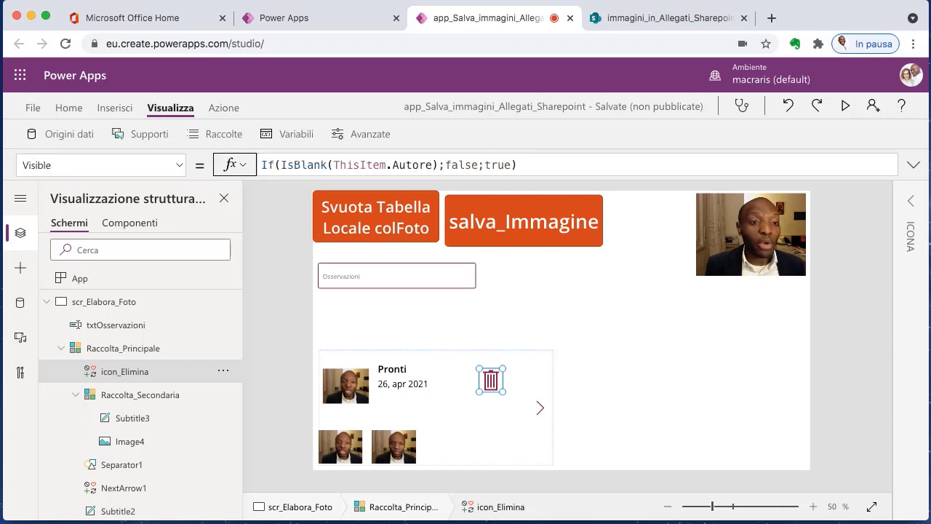